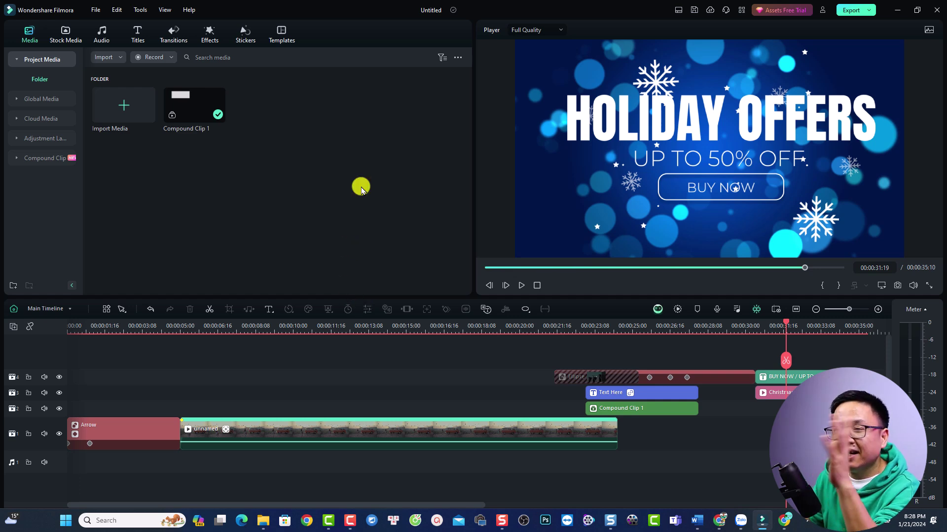
# Check the installed program version in the About window, and close the window
pyautogui.click(189, 9)
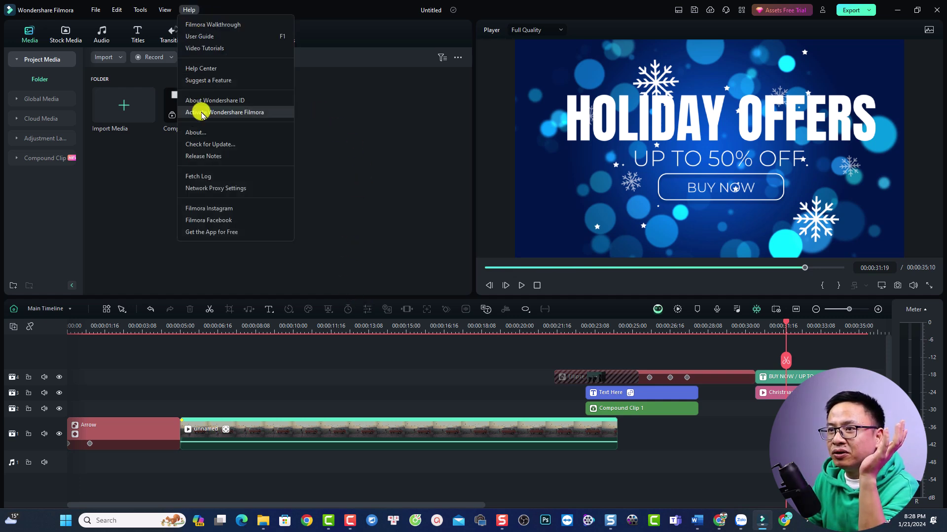
pyautogui.click(201, 126)
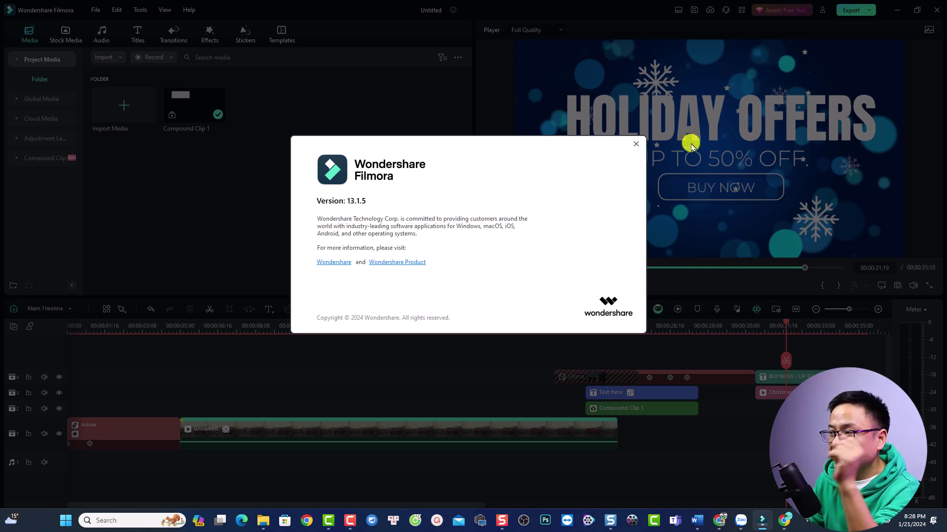
pyautogui.click(636, 144)
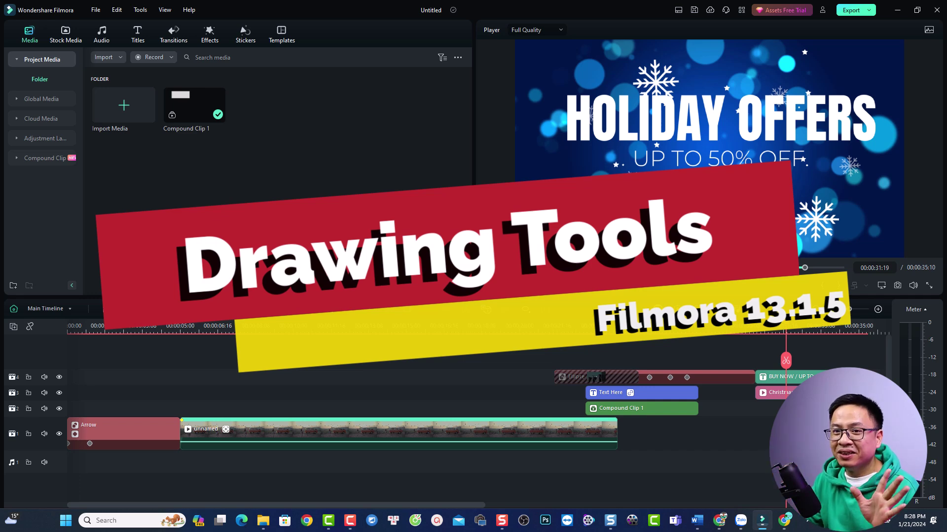
# Draw a rectangle shape in the middle of the preview at 00:00:39:10, past the existing timeline clips
pyautogui.scroll(-3, 489, 395)
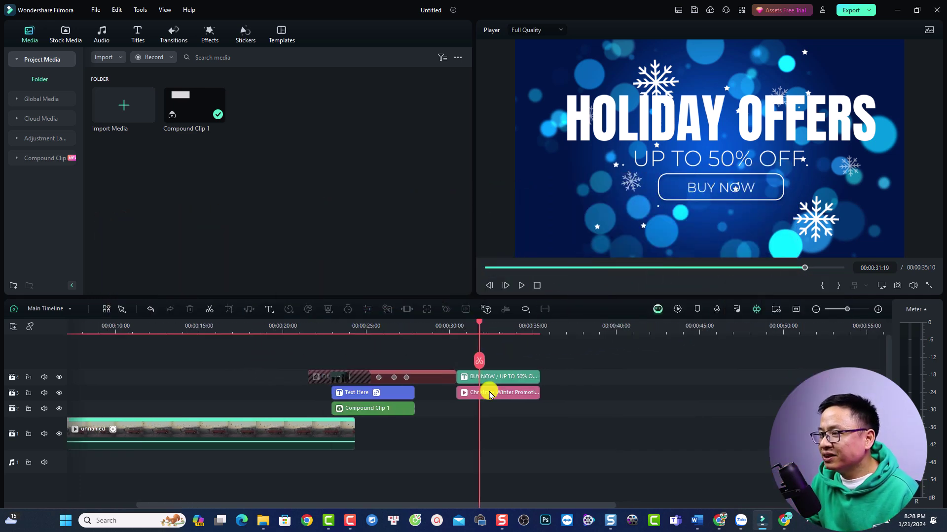
pyautogui.click(606, 332)
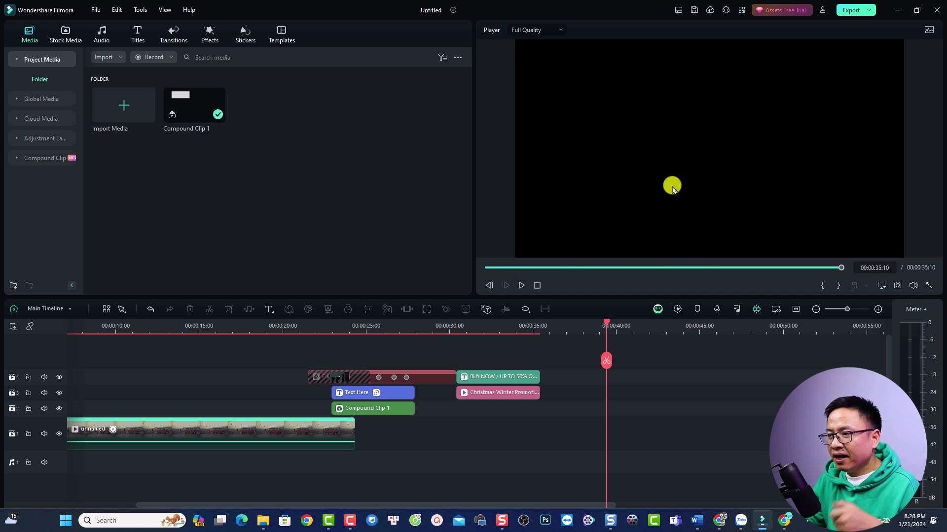
pyautogui.click(526, 311)
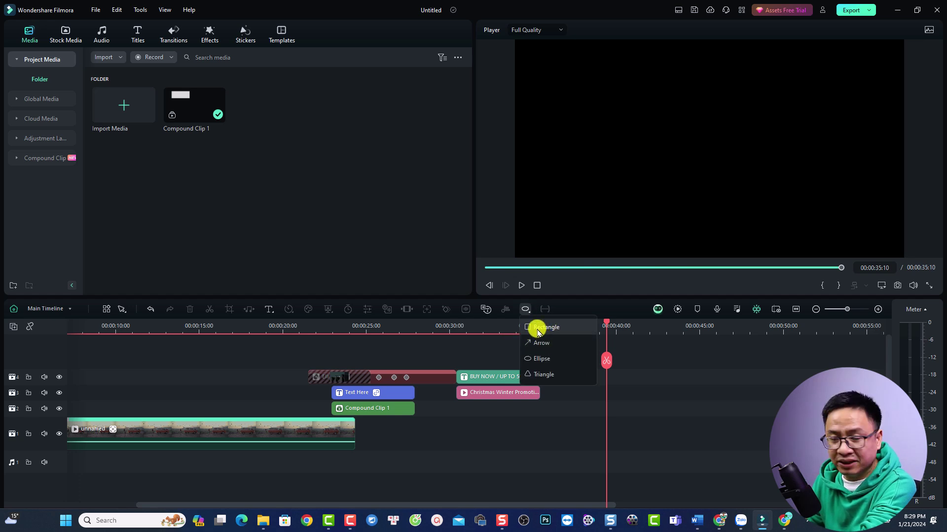
pyautogui.click(538, 328)
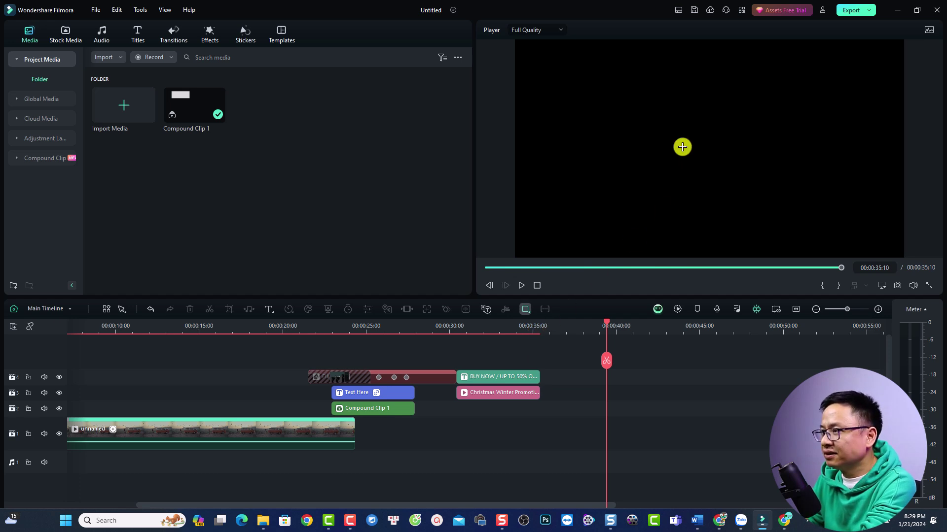
pyautogui.moveTo(598, 112)
pyautogui.mouseDown()
pyautogui.moveTo(656, 170)
pyautogui.moveTo(744, 168)
pyautogui.moveTo(740, 182)
pyautogui.mouseUp()
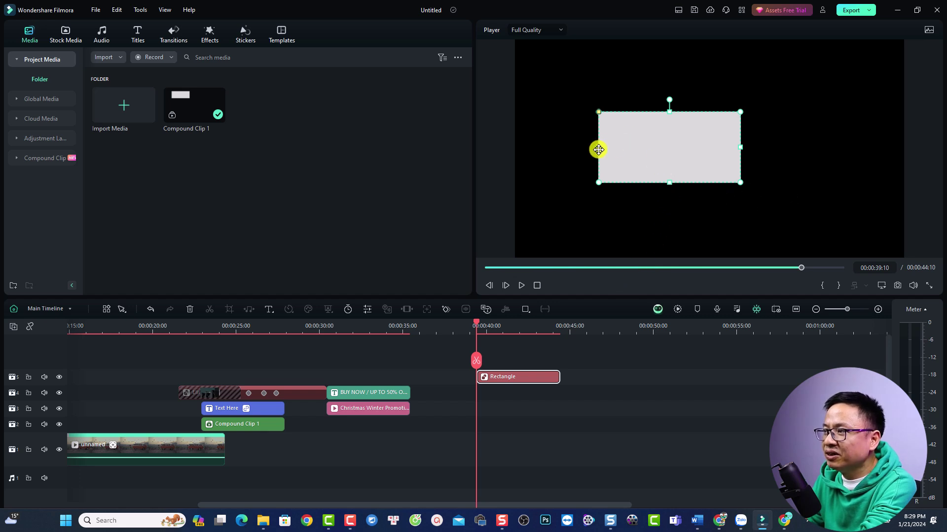
# Narrow the rectangle from its left side with a corner radius of 17, and rotate it about 10° clockwise
pyautogui.moveTo(600, 148)
pyautogui.mouseDown()
pyautogui.moveTo(619, 148)
pyautogui.moveTo(581, 148)
pyautogui.moveTo(613, 145)
pyautogui.mouseUp()
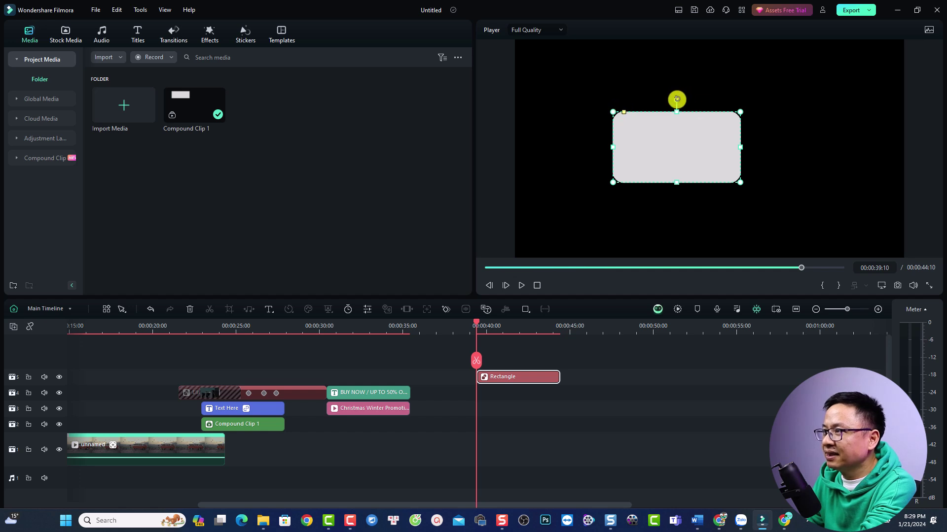
pyautogui.moveTo(676, 99); pyautogui.dragTo(685, 100)
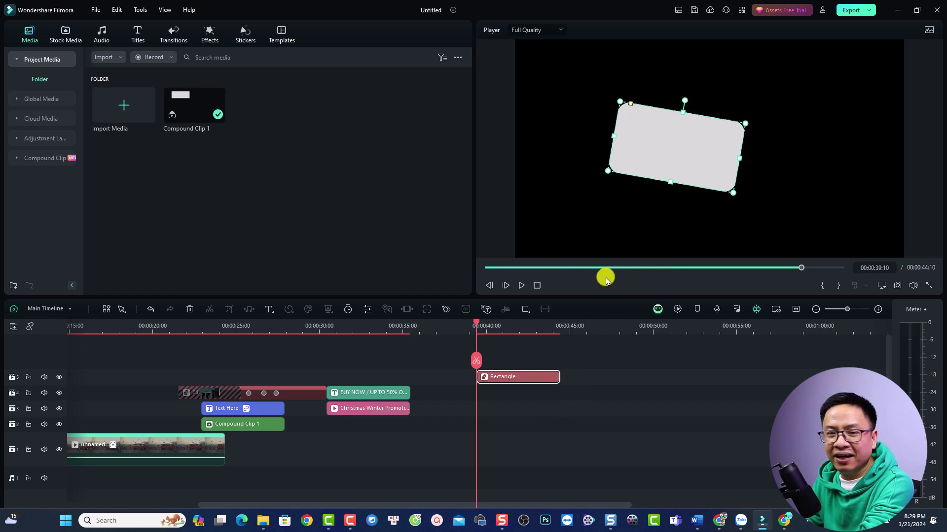
# Turn off the rectangle's fill and give it a purple border with a thickness of 8
pyautogui.doubleClick(672, 160)
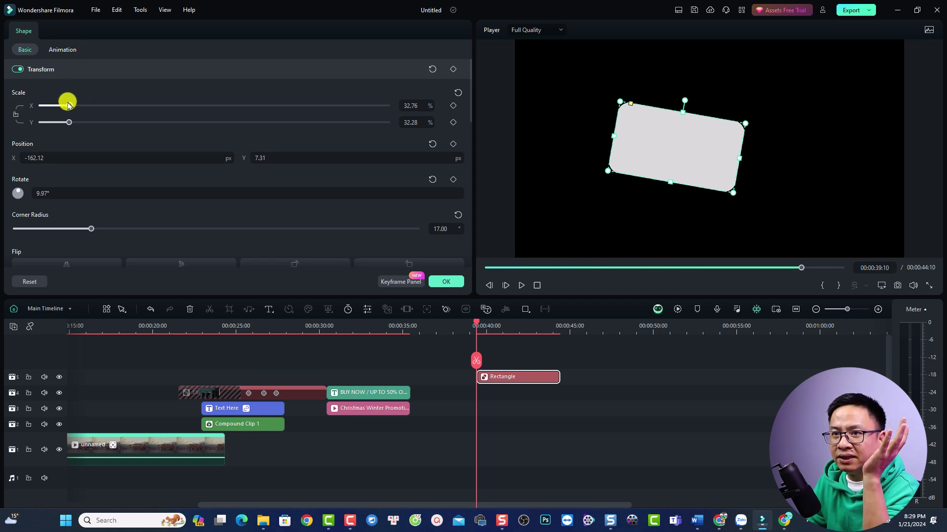
pyautogui.scroll(-2, 74, 195)
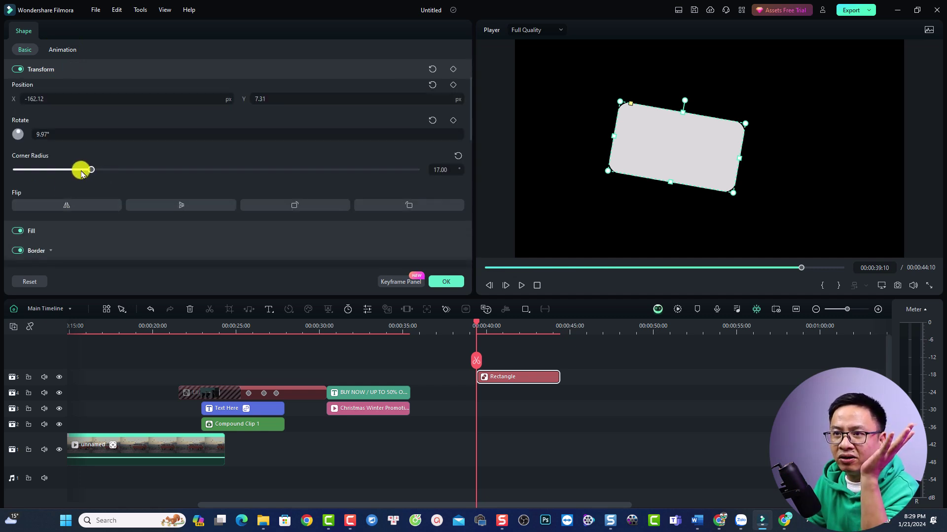
pyautogui.scroll(-4, 123, 182)
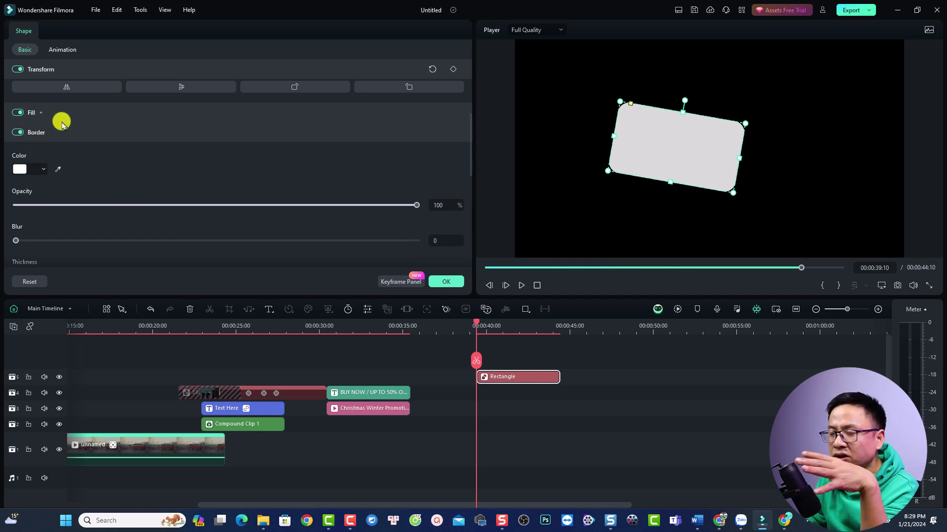
pyautogui.click(16, 115)
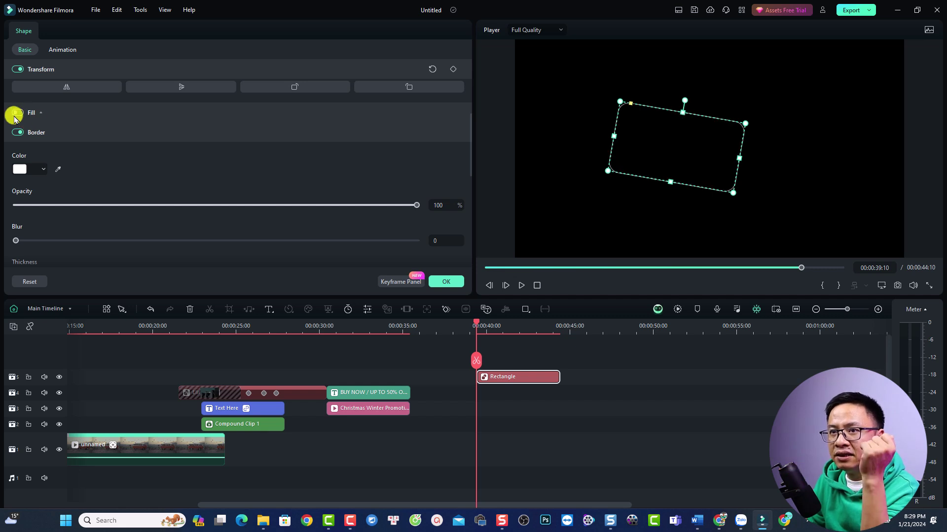
pyautogui.click(44, 171)
pyautogui.click(24, 250)
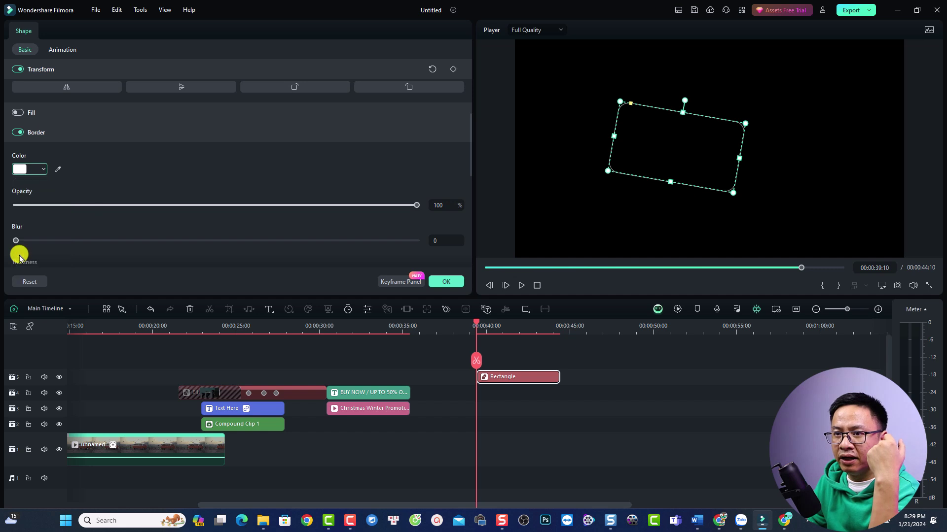
pyautogui.scroll(-2, 42, 235)
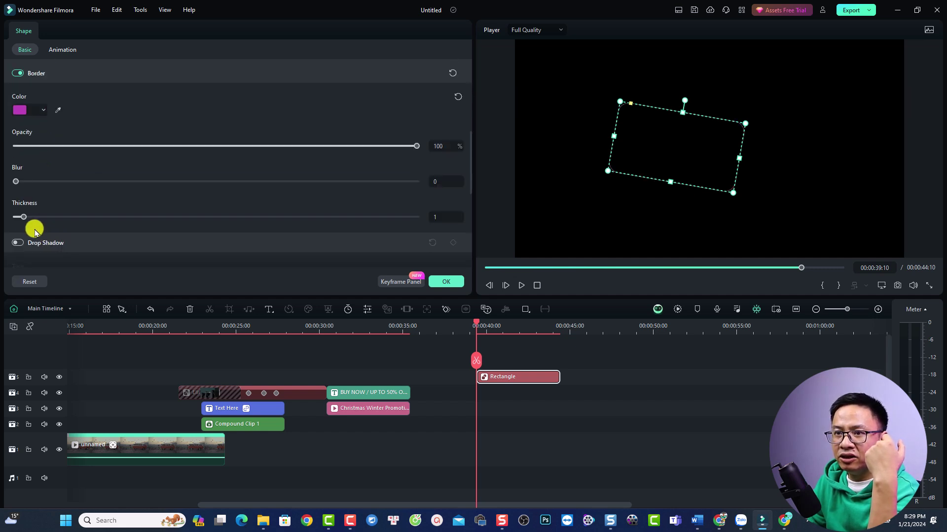
pyautogui.moveTo(23, 218); pyautogui.dragTo(78, 218)
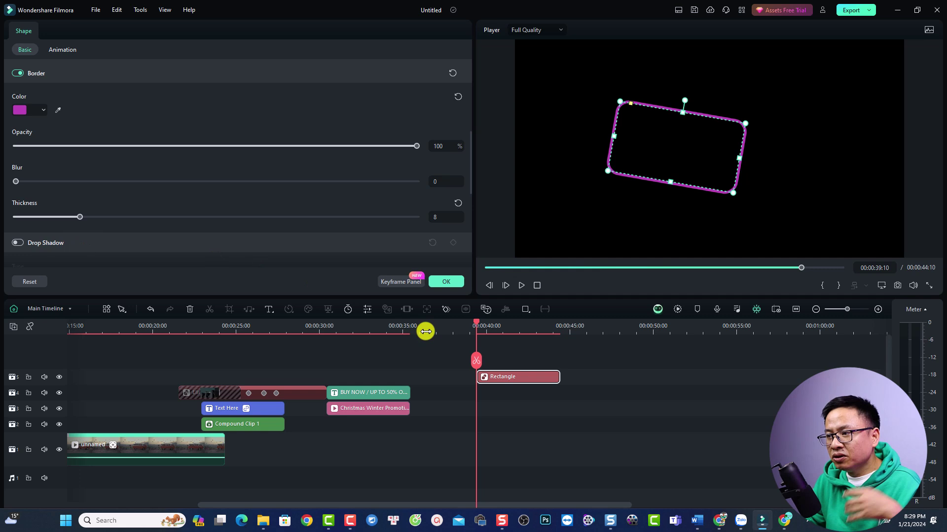
# Draw a horizontal arrow shape pointing right, just below the rectangle in the preview
pyautogui.click(523, 310)
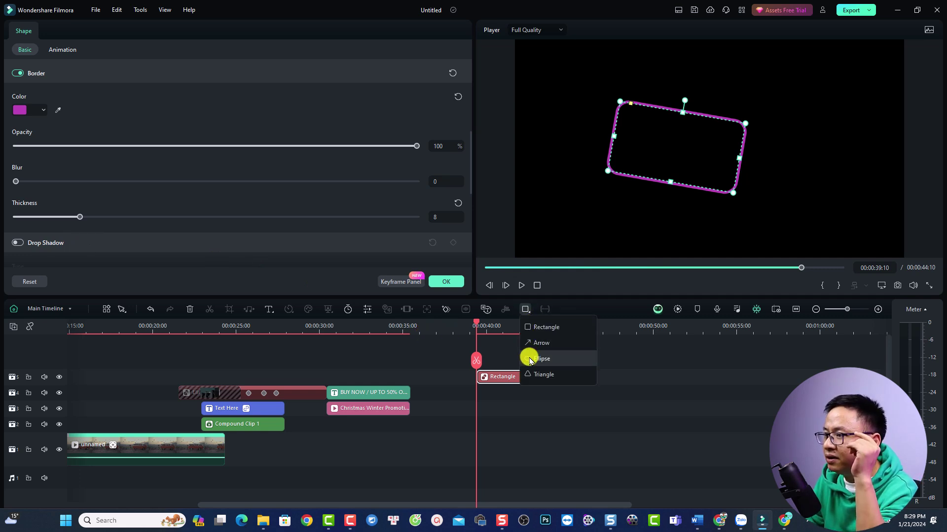
pyautogui.click(533, 342)
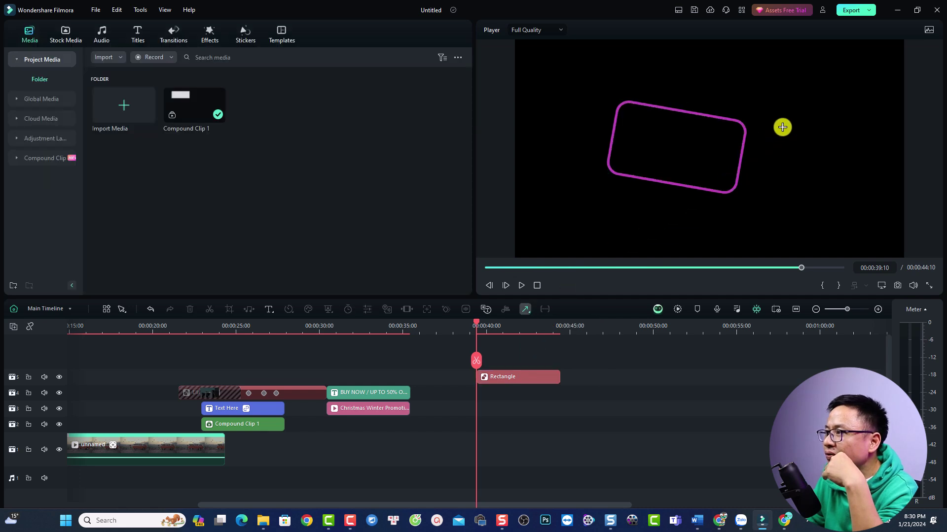
pyautogui.moveTo(597, 203); pyautogui.dragTo(693, 235)
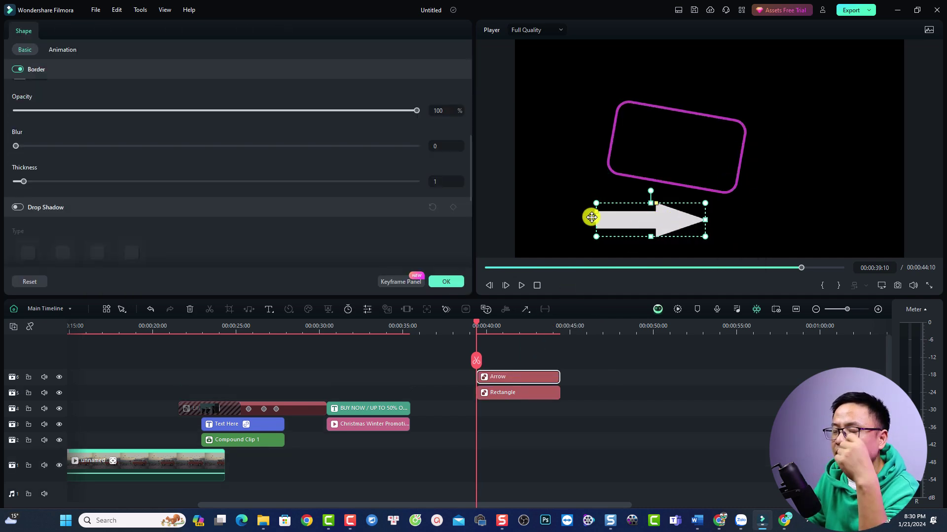
# Fill the arrow with solid red, enlarge it and place it above the rectangle in the preview
pyautogui.scroll(-3, 76, 153)
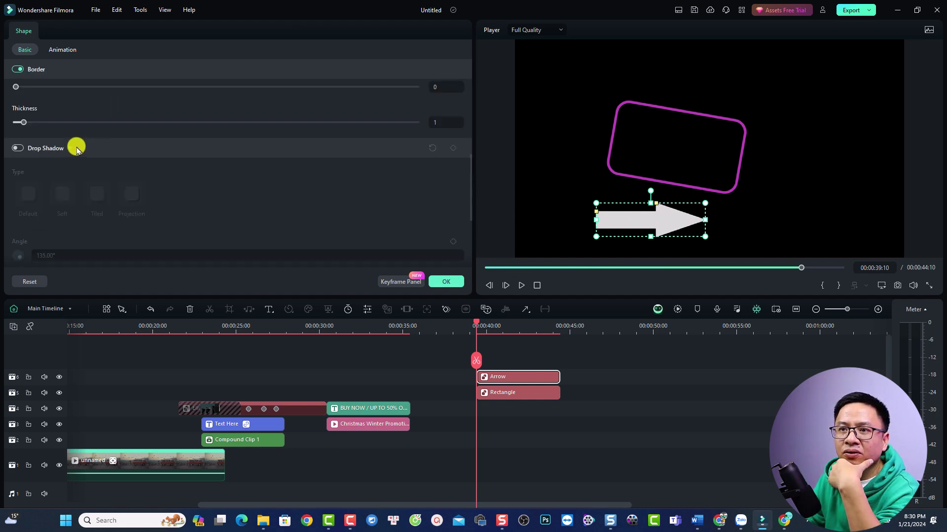
pyautogui.scroll(5, 77, 148)
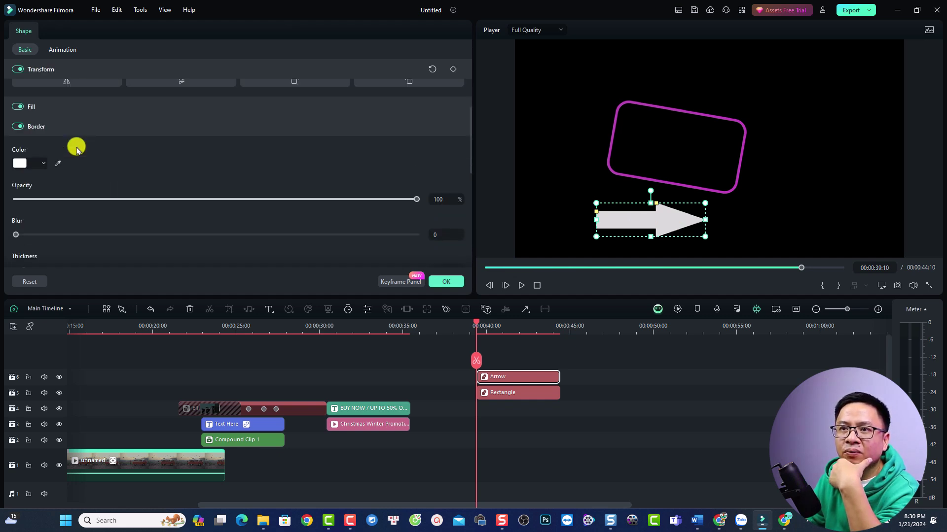
pyautogui.click(40, 107)
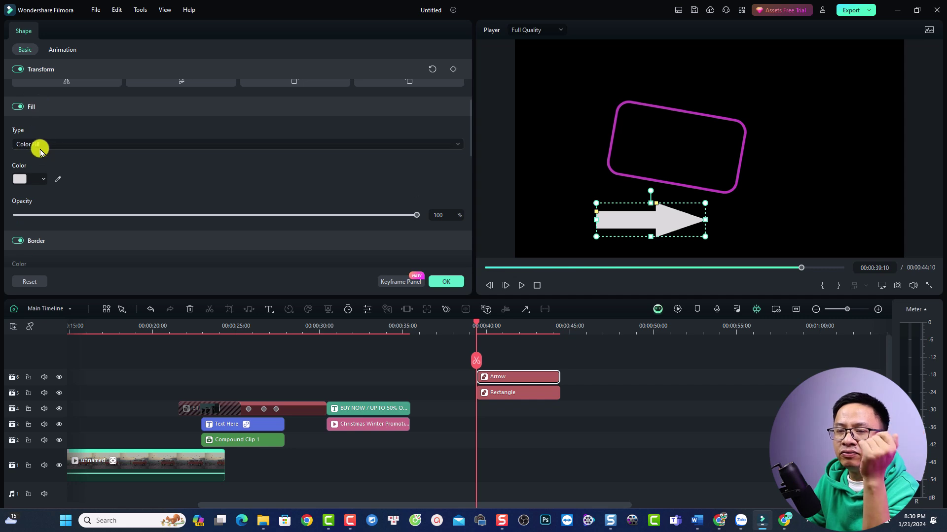
pyautogui.click(42, 179)
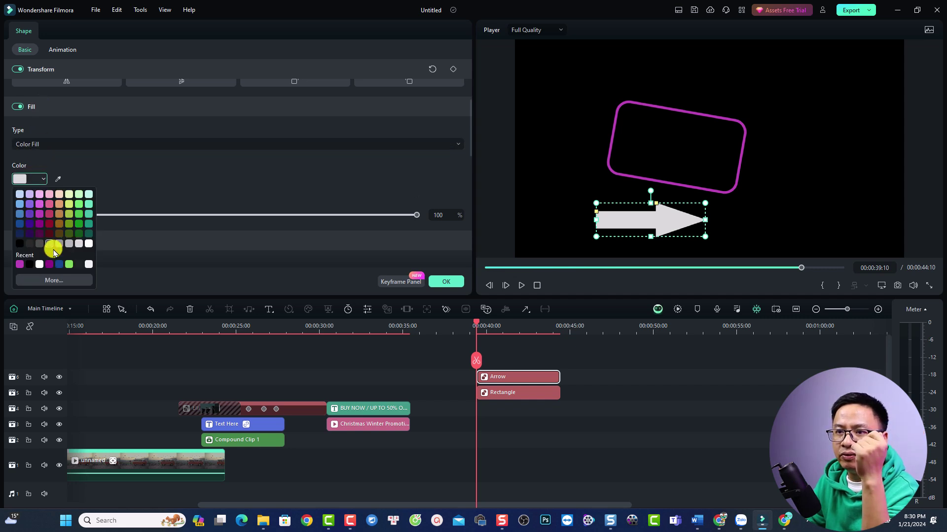
pyautogui.click(188, 254)
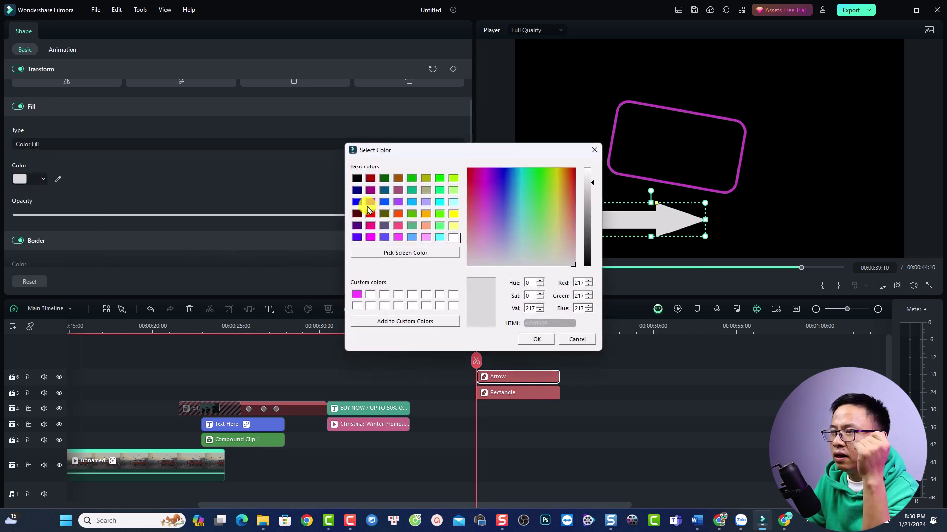
pyautogui.click(370, 214)
pyautogui.click(533, 340)
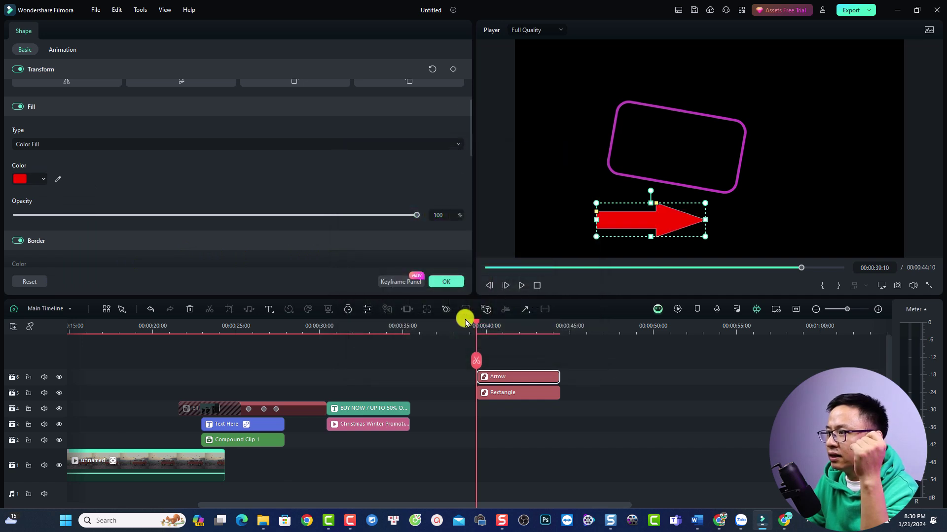
pyautogui.moveTo(705, 205); pyautogui.dragTo(750, 83)
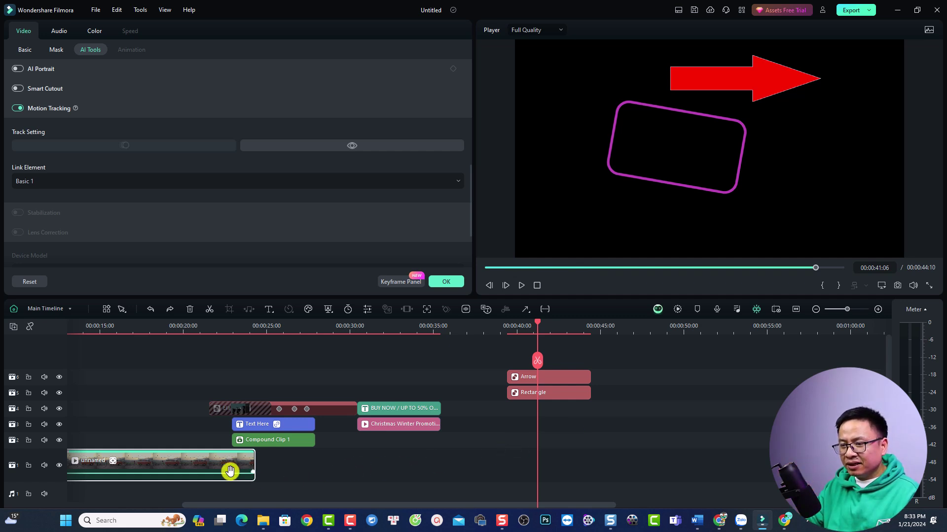
# Move the unnamed video clip to track 2 beneath the shapes, starting at 00:00:39:10, and shift the rectangle around the walking woman
pyautogui.moveTo(180, 460); pyautogui.dragTo(740, 439)
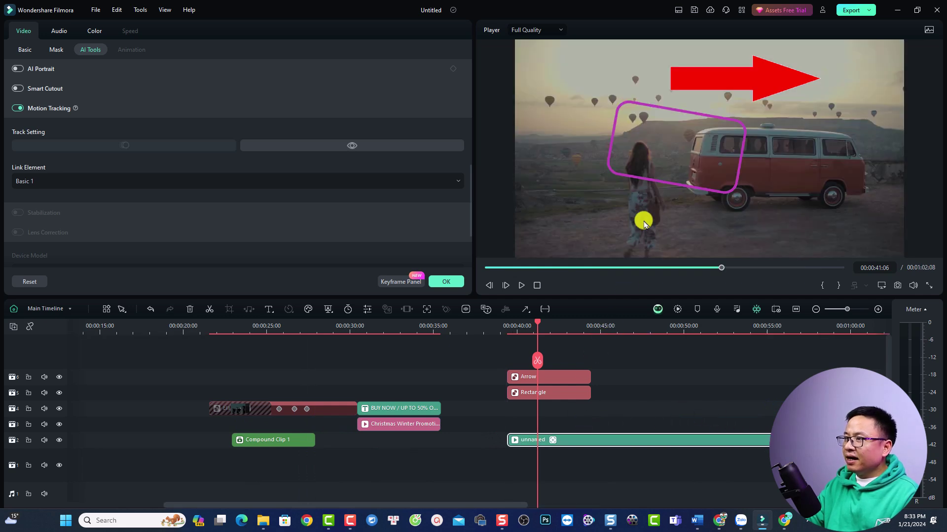
pyautogui.click(643, 181)
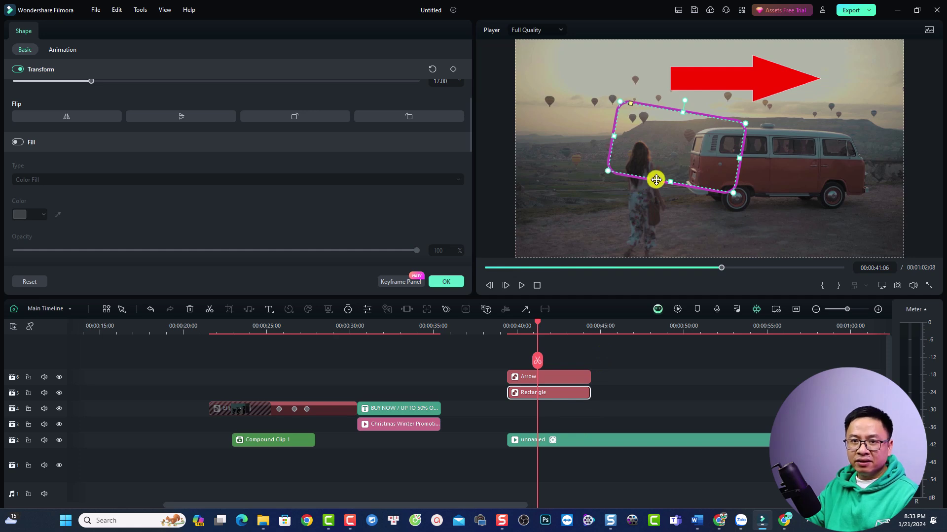
pyautogui.moveTo(660, 183); pyautogui.dragTo(644, 169)
# Delete the red arrow shape
pyautogui.click(726, 87)
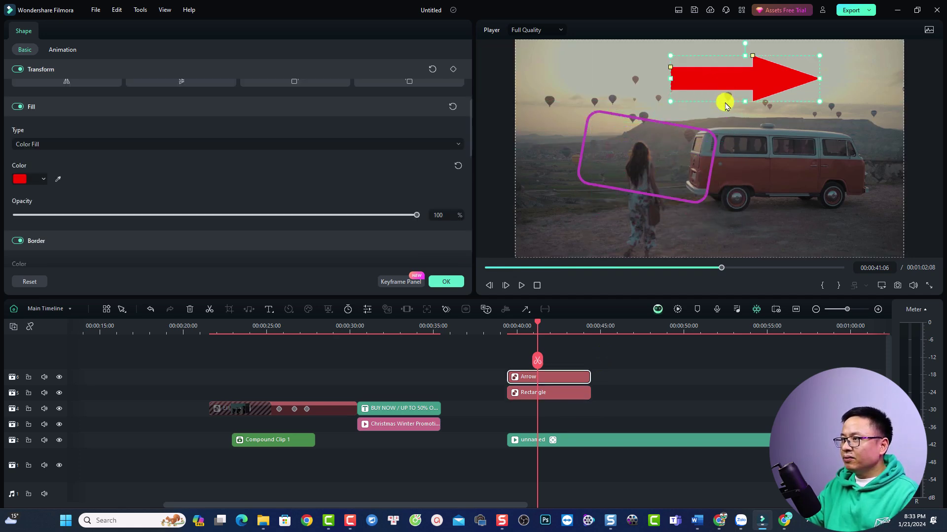
pyautogui.press('Delete')
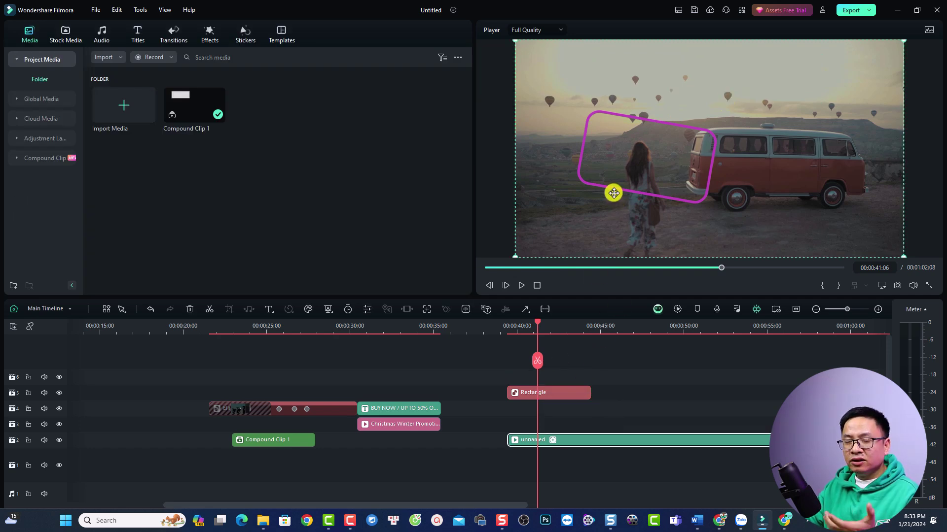
# Link the rectangle shape to the unnamed clip's motion tracking as its link element, and select the rectangle in the preview
pyautogui.click(571, 441)
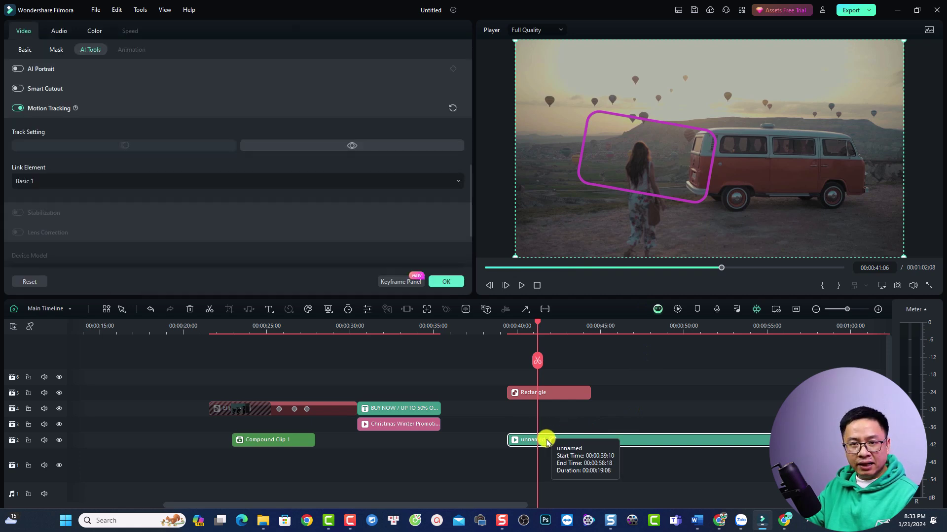
pyautogui.click(50, 182)
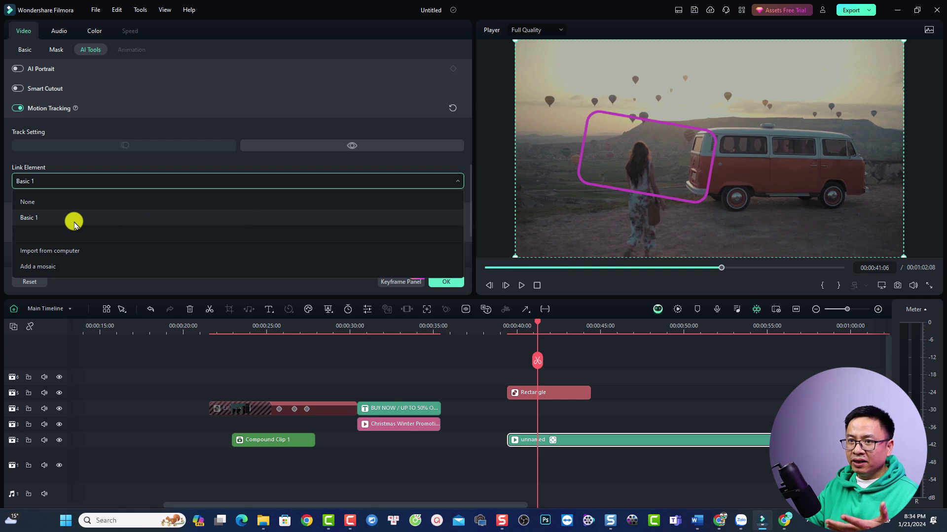
pyautogui.click(44, 235)
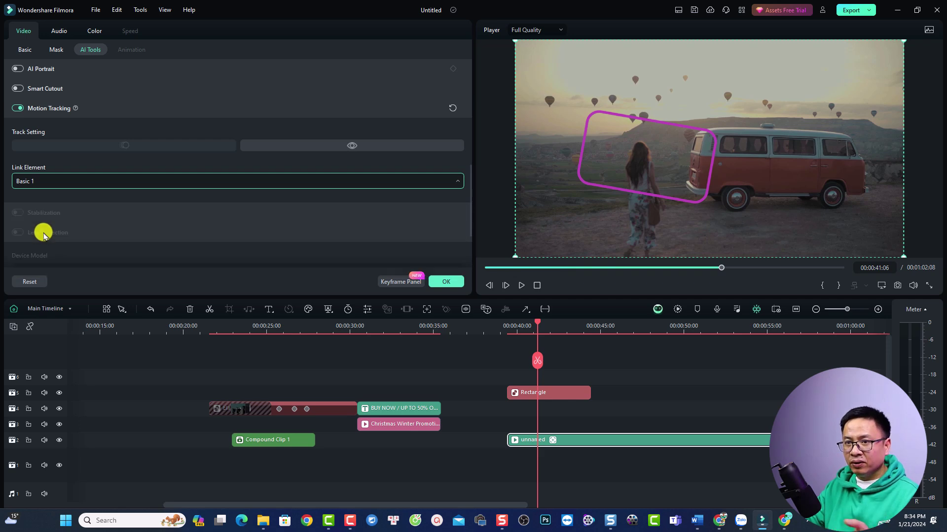
pyautogui.click(538, 186)
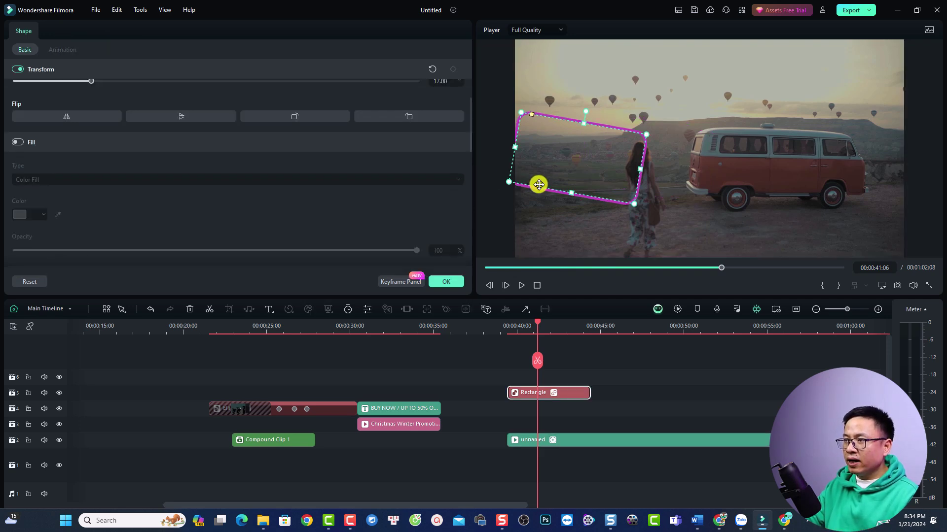
# Move the rectangle around the walking woman at about X -30 px, Y -34 px, and play the tracked section from 00:00:39:08
pyautogui.moveTo(538, 187); pyautogui.dragTo(598, 188)
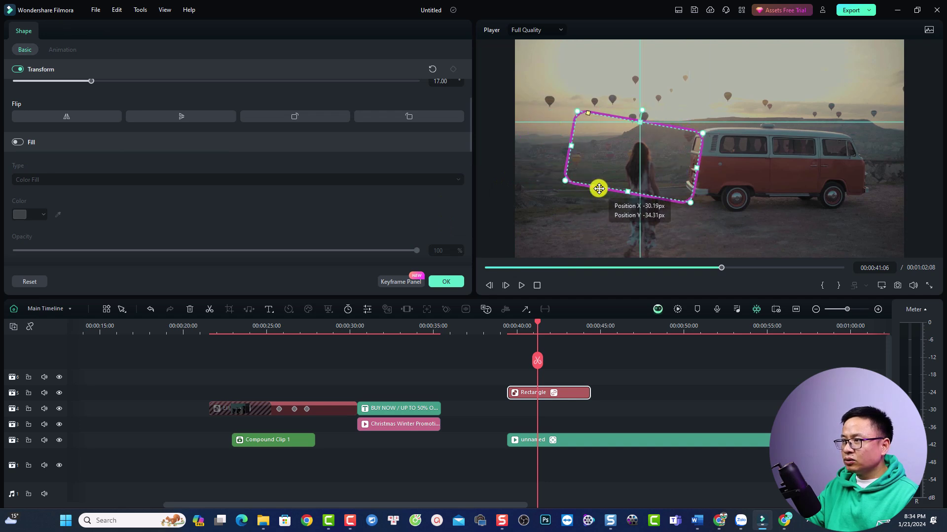
pyautogui.moveTo(533, 333); pyautogui.dragTo(506, 328)
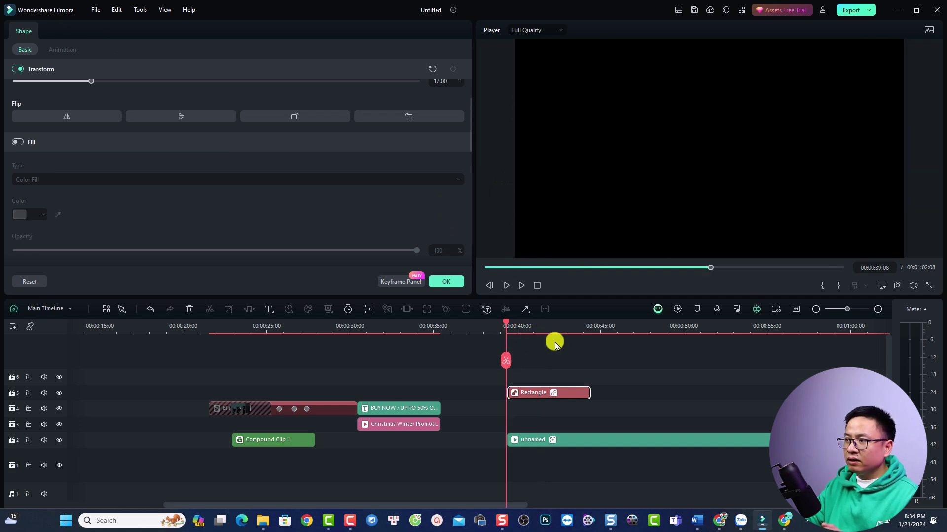
pyautogui.press('space')
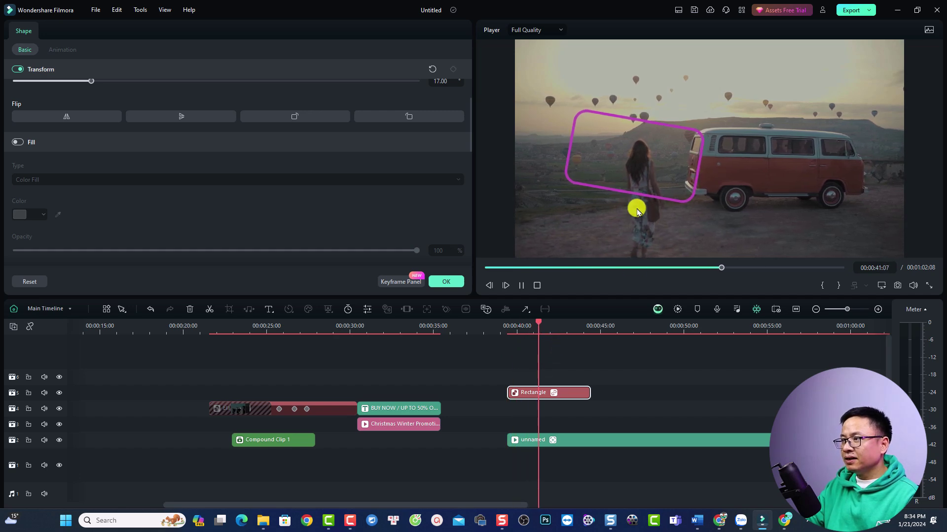
pyautogui.press('space')
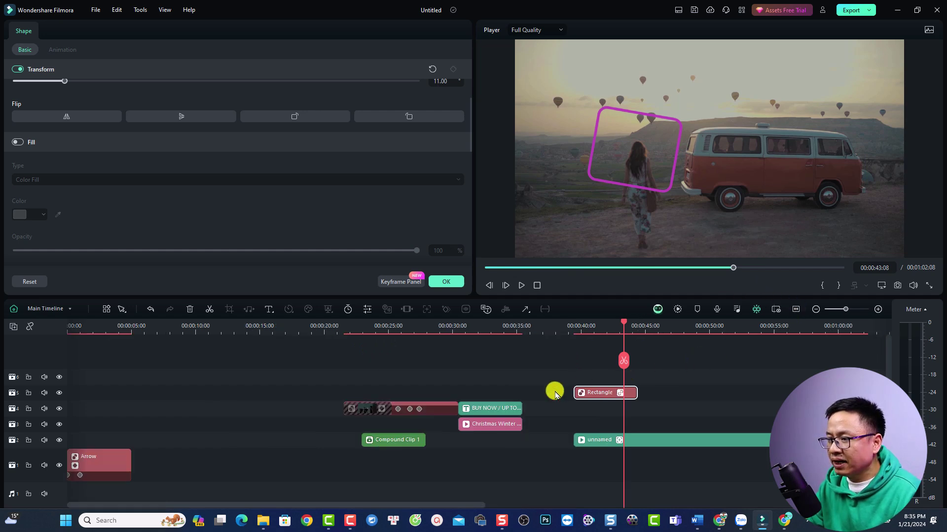
# Scrub through the timeline from the arrow shape past the compound clip to the unnamed clip, and return the playhead to 00:00:19:22
pyautogui.scroll(-2, 555, 393)
pyautogui.click(97, 329)
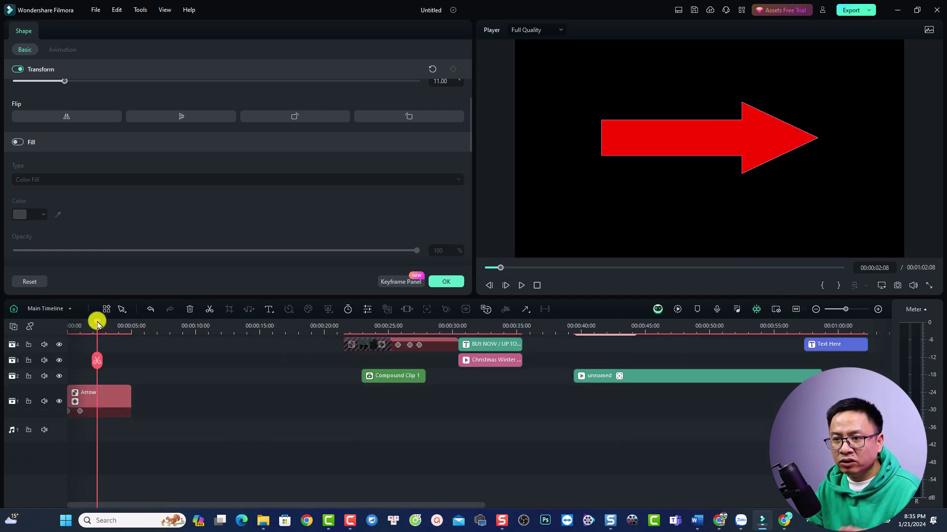
pyautogui.moveTo(117, 325); pyautogui.dragTo(210, 326)
pyautogui.moveTo(273, 334); pyautogui.dragTo(393, 323)
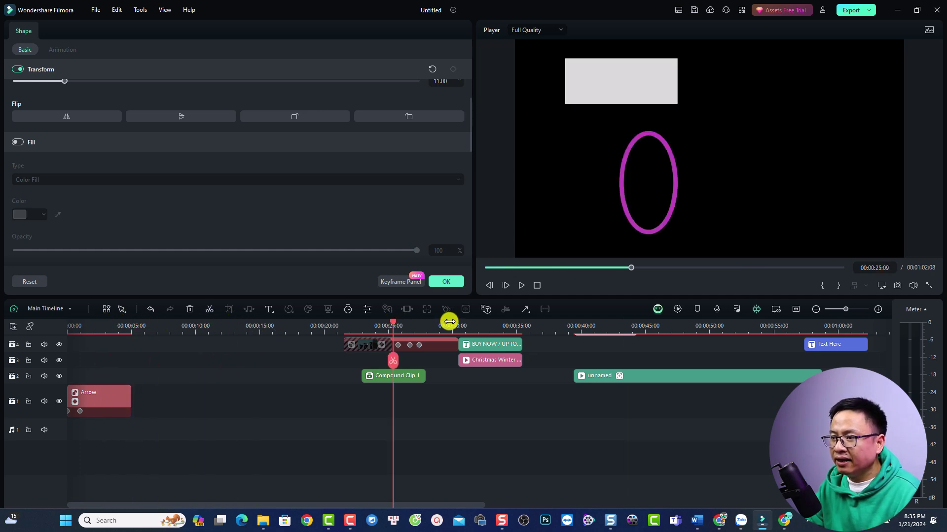
pyautogui.click(590, 323)
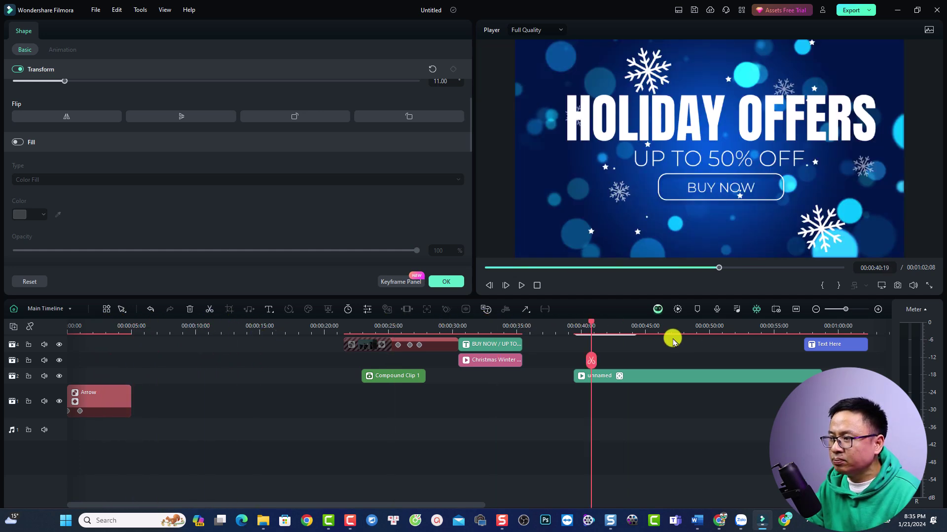
pyautogui.moveTo(593, 323); pyautogui.dragTo(323, 331)
pyautogui.scroll(-1, 517, 394)
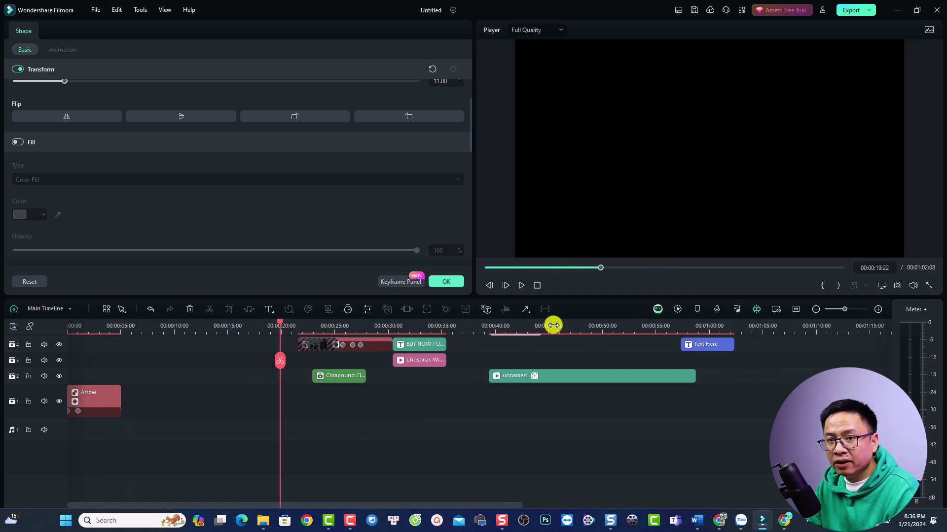
pyautogui.click(776, 311)
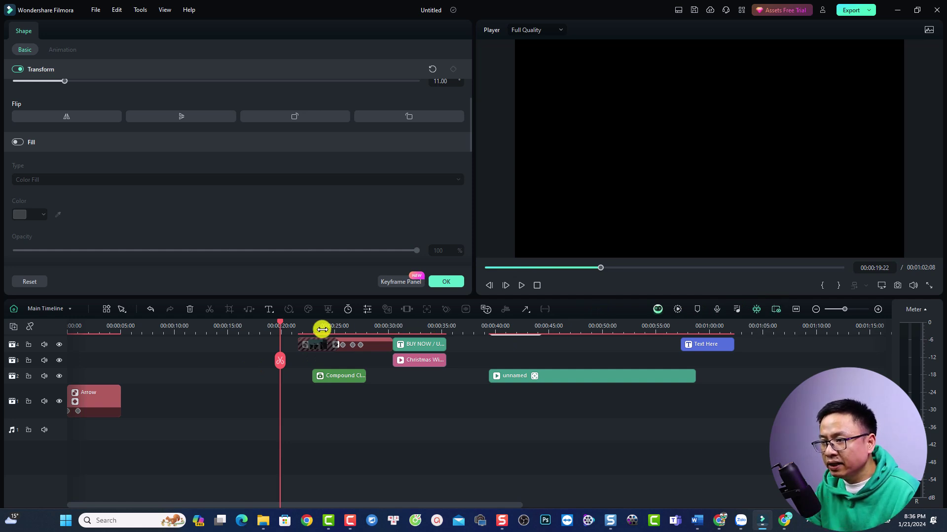
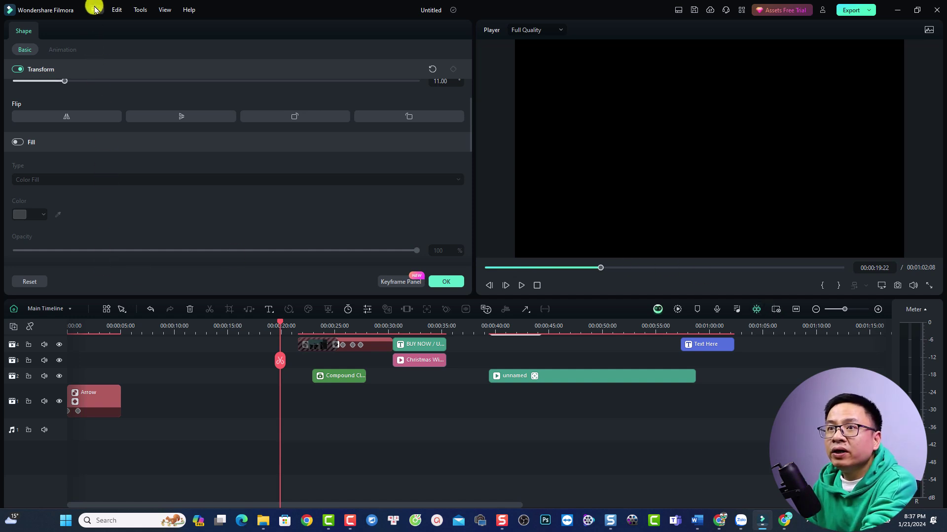
# Close the shape settings, launch the PC screen recorder and set its recording mode to Camera Screen Splitting
pyautogui.click(446, 281)
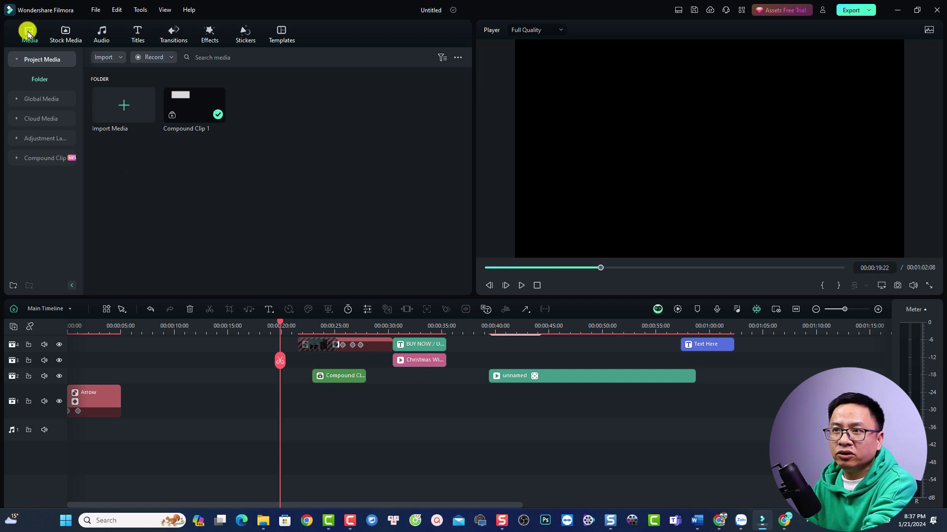
pyautogui.click(161, 60)
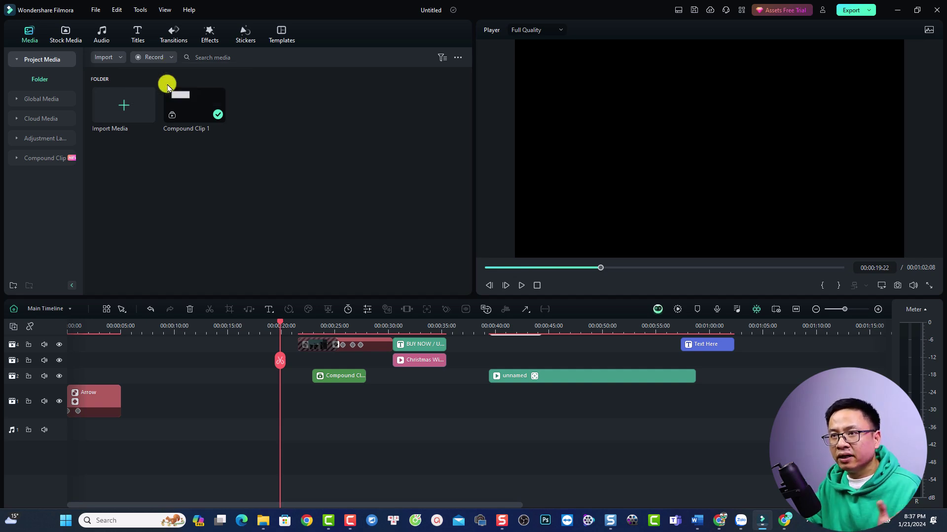
pyautogui.click(168, 87)
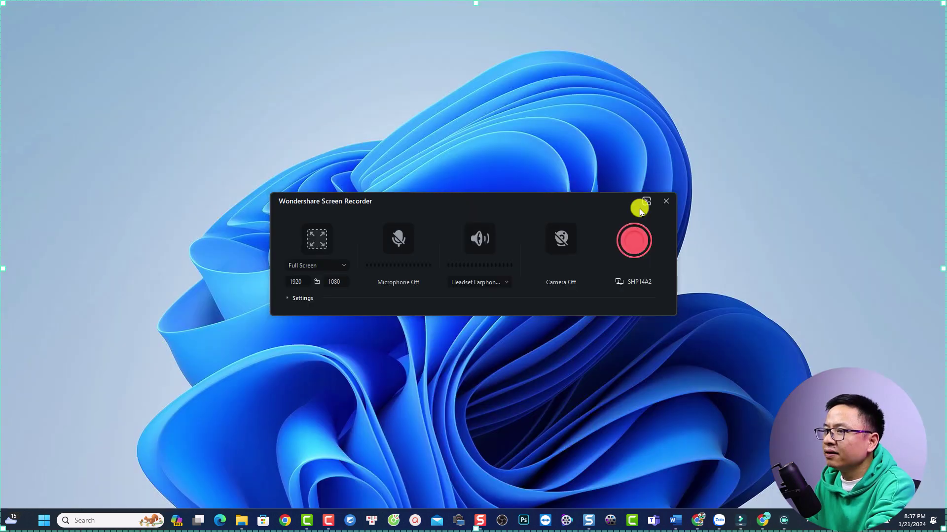
pyautogui.click(287, 300)
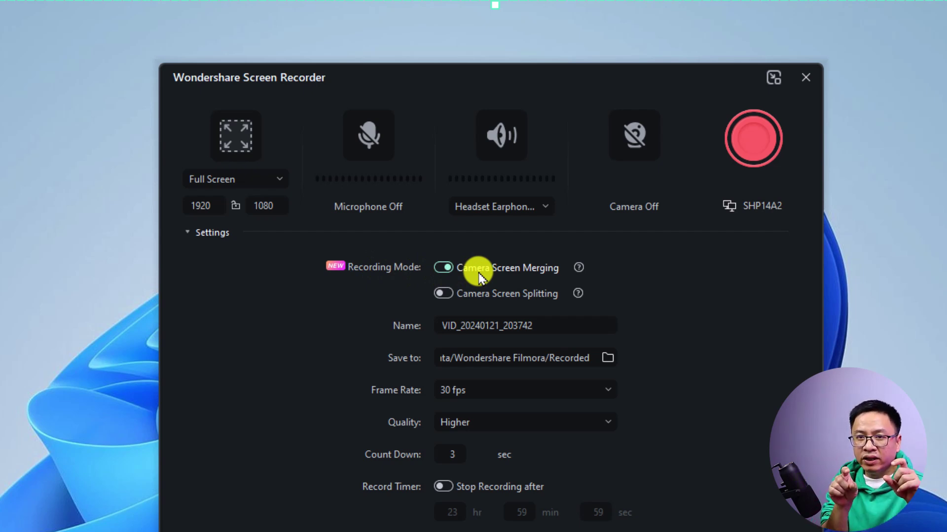
pyautogui.click(444, 293)
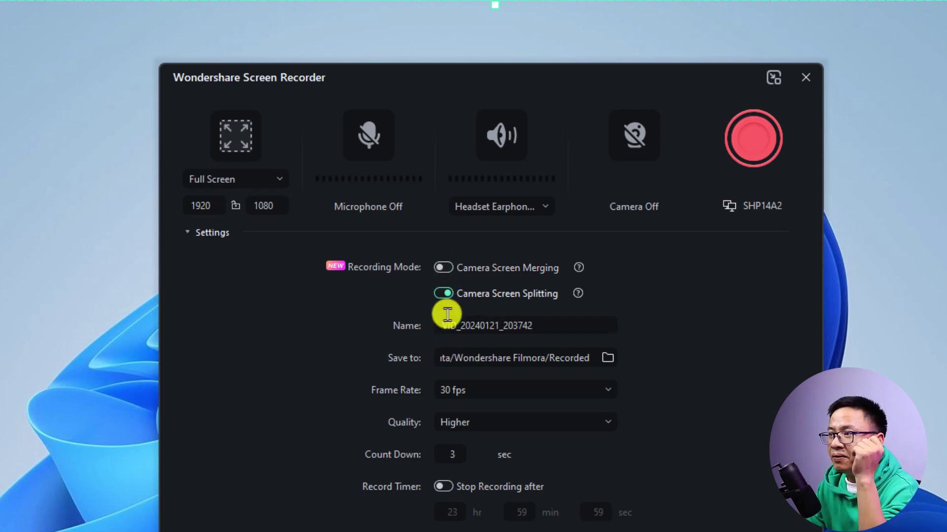